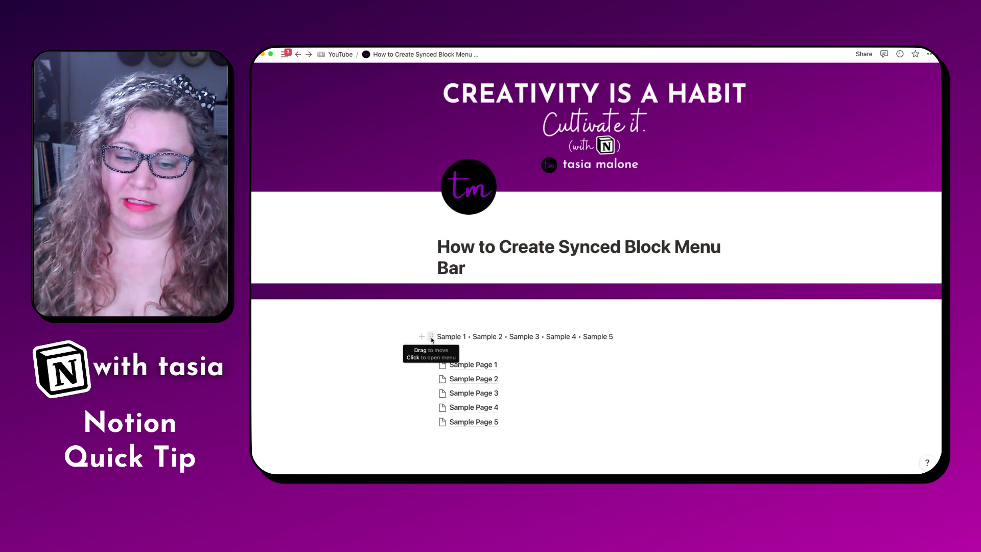
Copy the Sample Page 1 link from its block menu and select 'Sample 1' in the menu line.
left_click(613, 337)
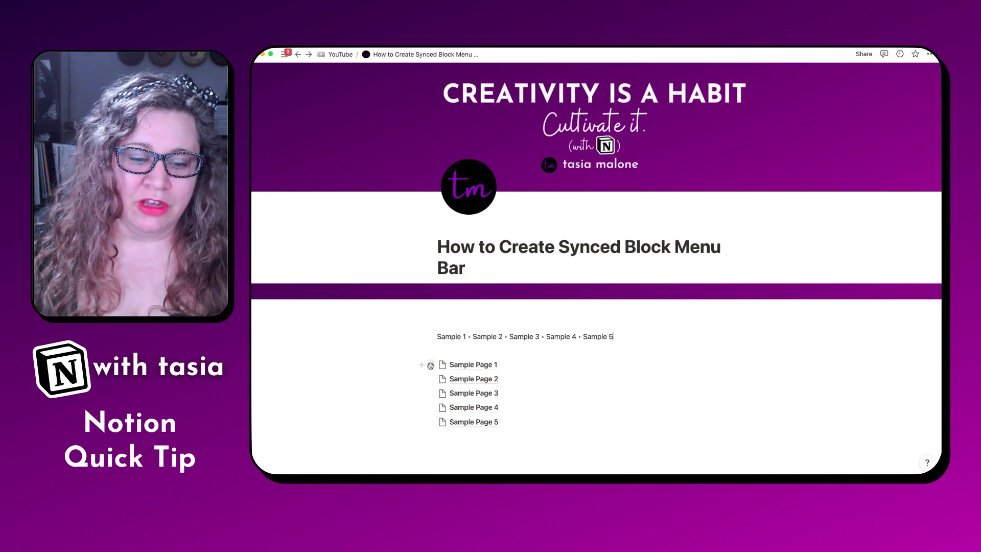
left_click(431, 365)
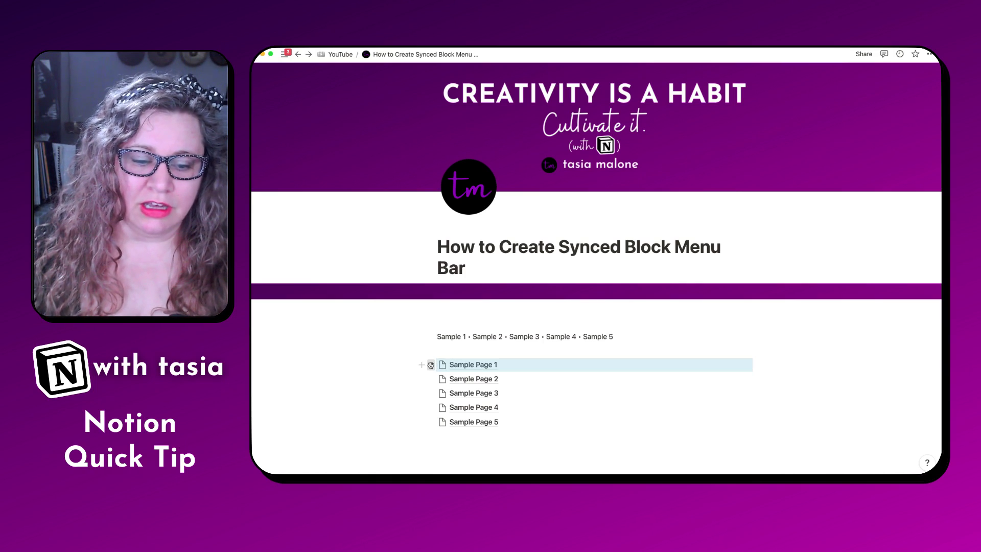
left_click(430, 364)
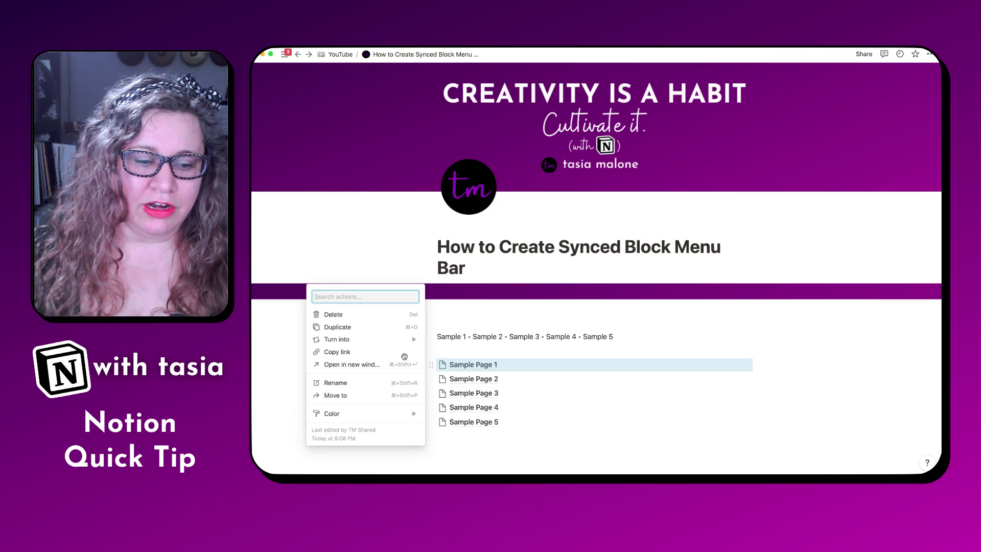
left_click(343, 356)
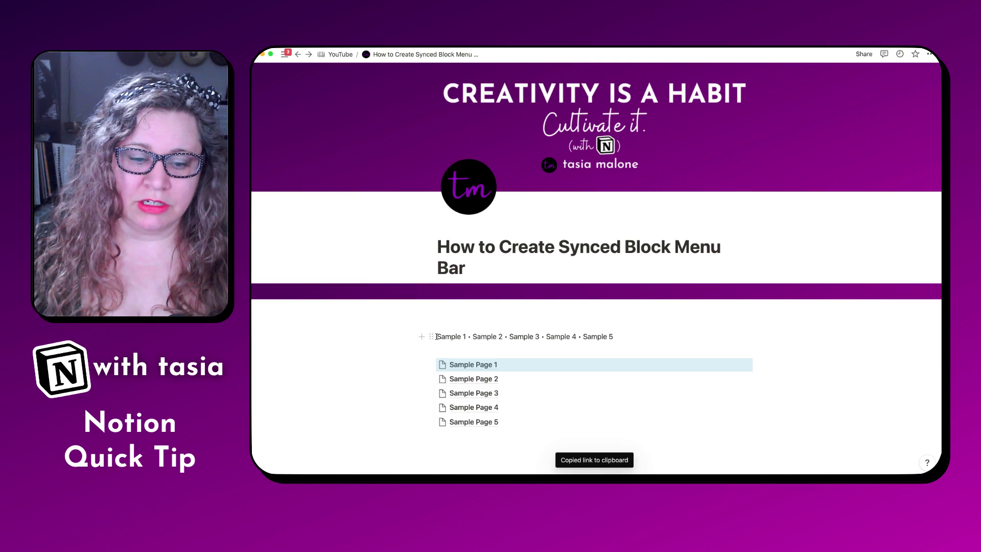
left_click_drag(438, 337, 465, 338)
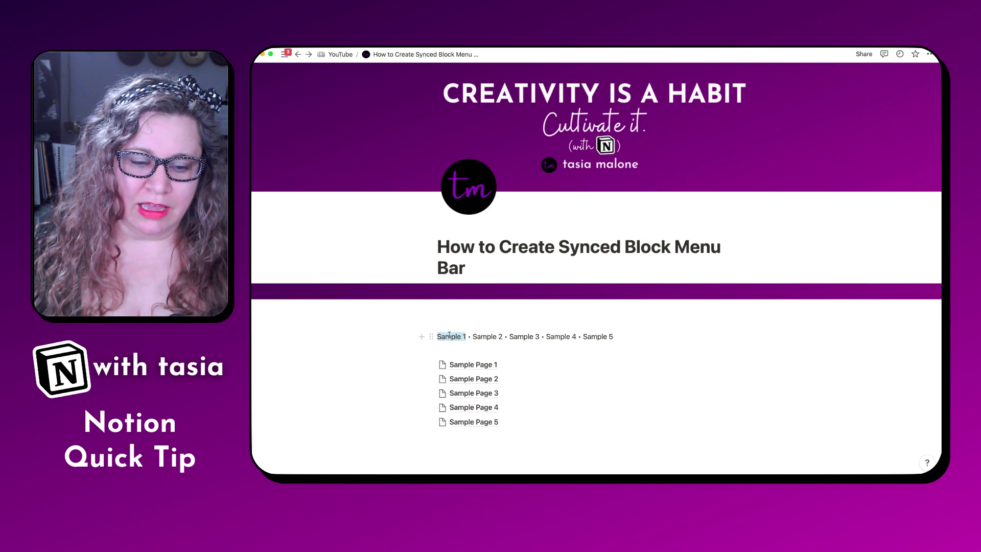
Link the 'Sample 1' menu text to Sample Page 1 using the pasted URL.
left_click(445, 336)
left_click_drag(464, 336, 437, 336)
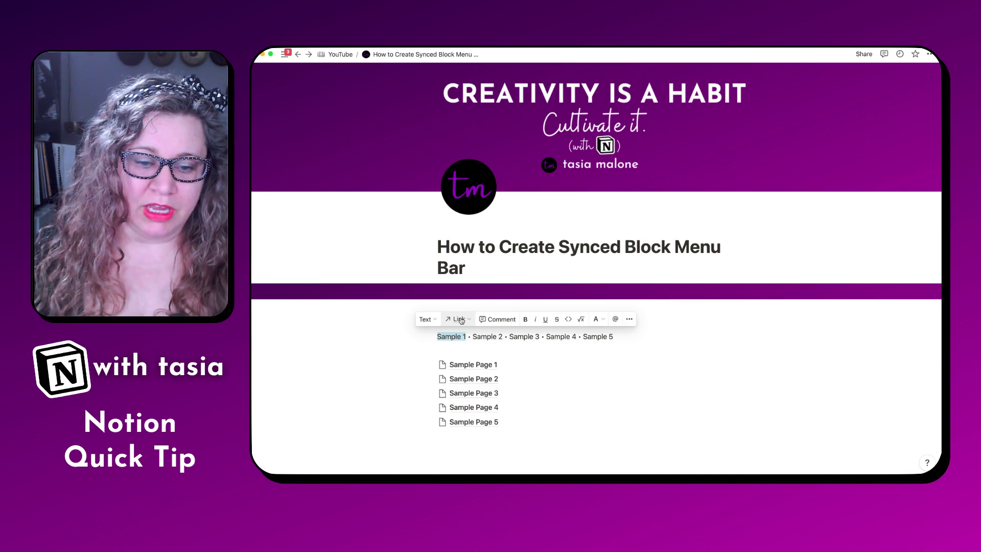
left_click(459, 320)
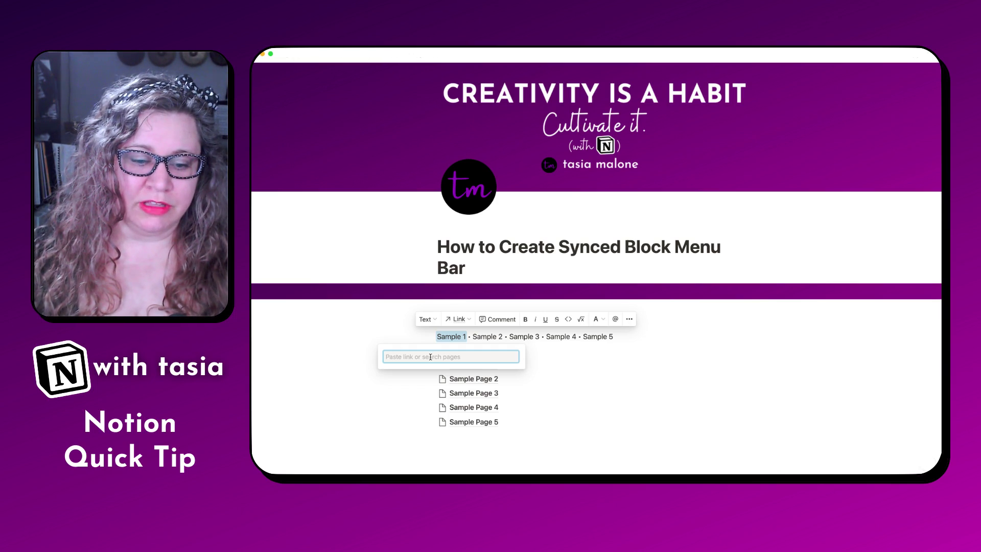
key("super+v")
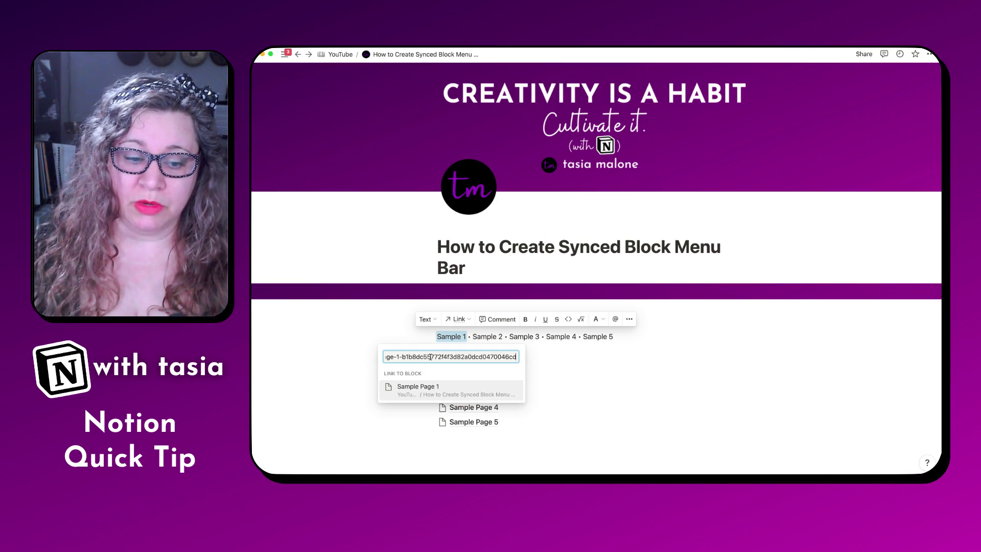
left_click(404, 385)
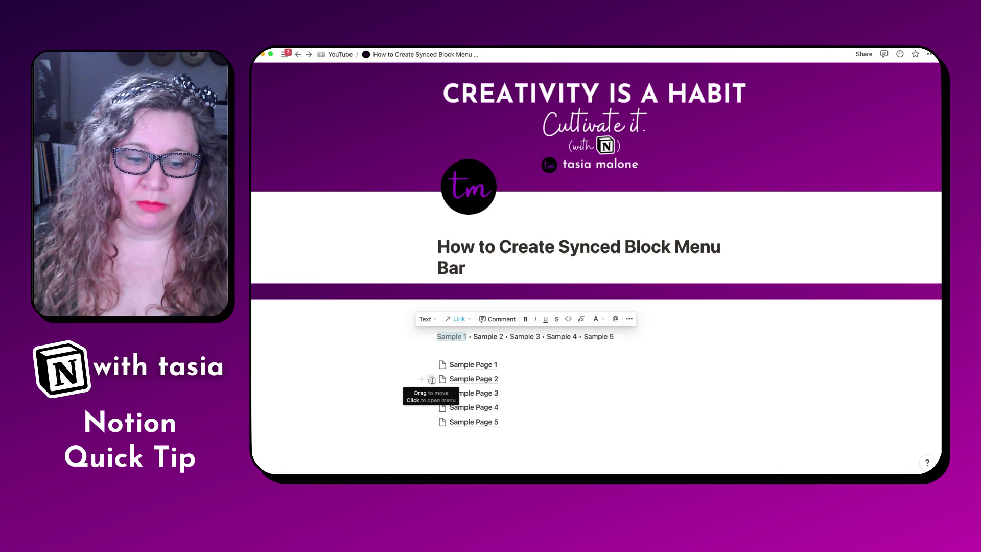
Open the Sample Page 2 block actions and place the caret on the empty line below the menu.
left_click(432, 379)
left_click(463, 351)
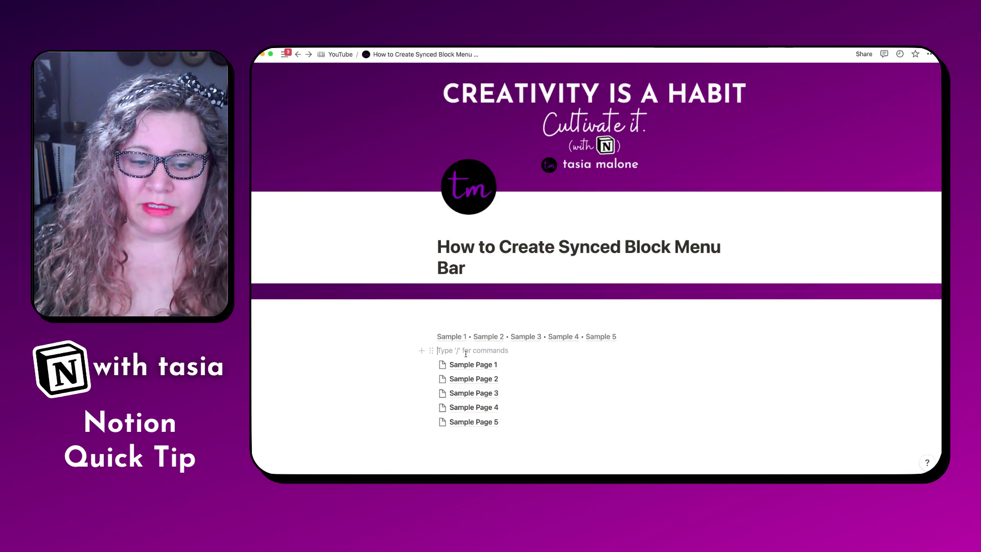
Insert dividers with --- and move one above the Sample links line, framing the menu.
type("---")
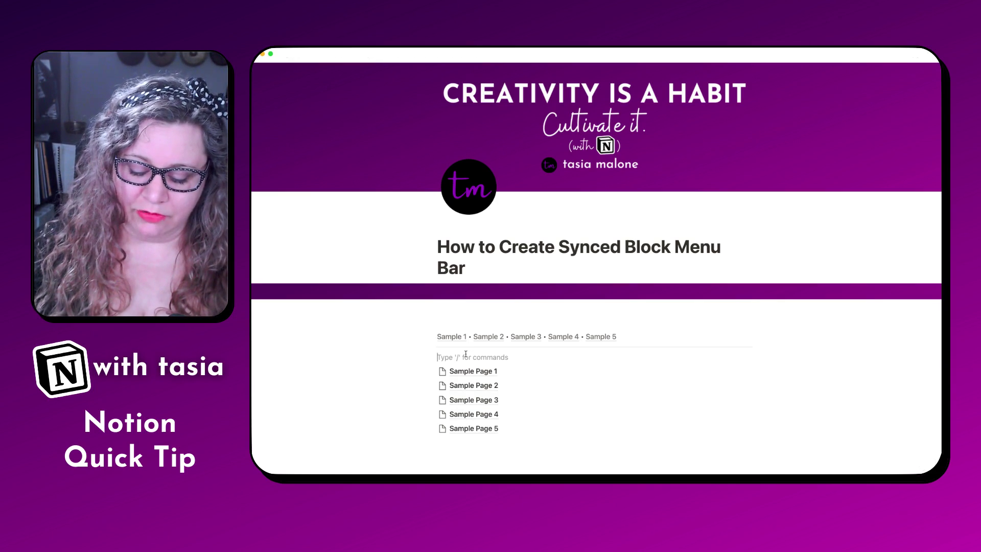
type("---")
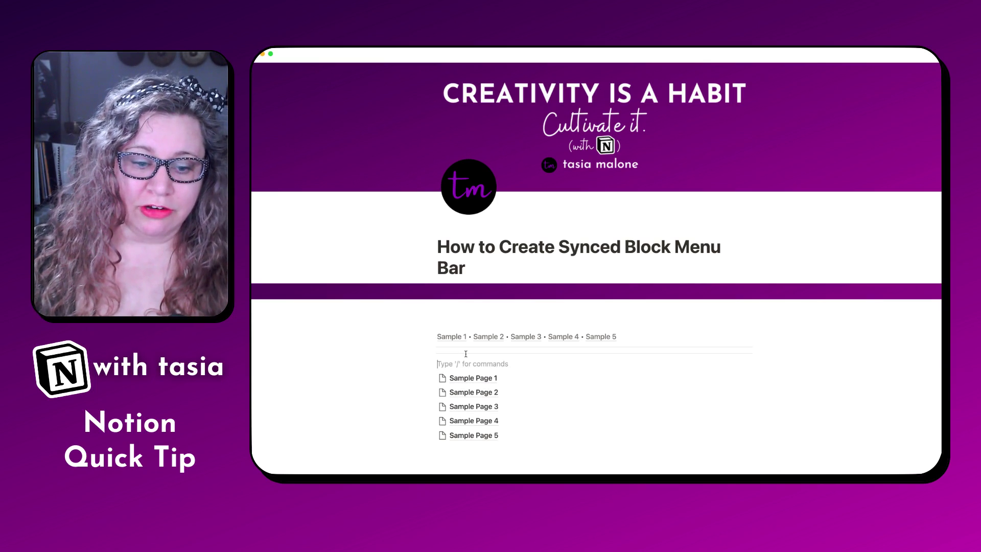
left_click_drag(471, 348, 472, 332)
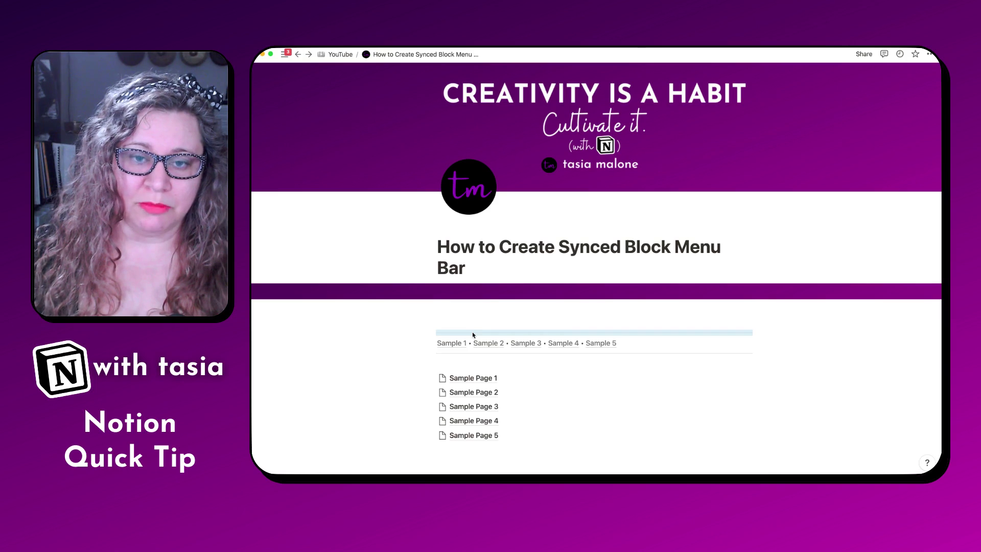
left_click(463, 362)
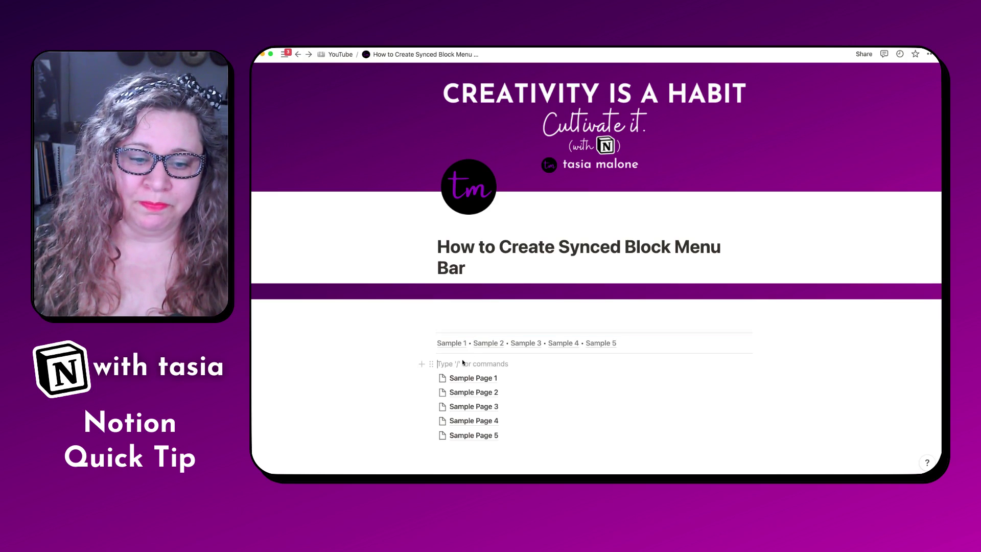
left_click(460, 323)
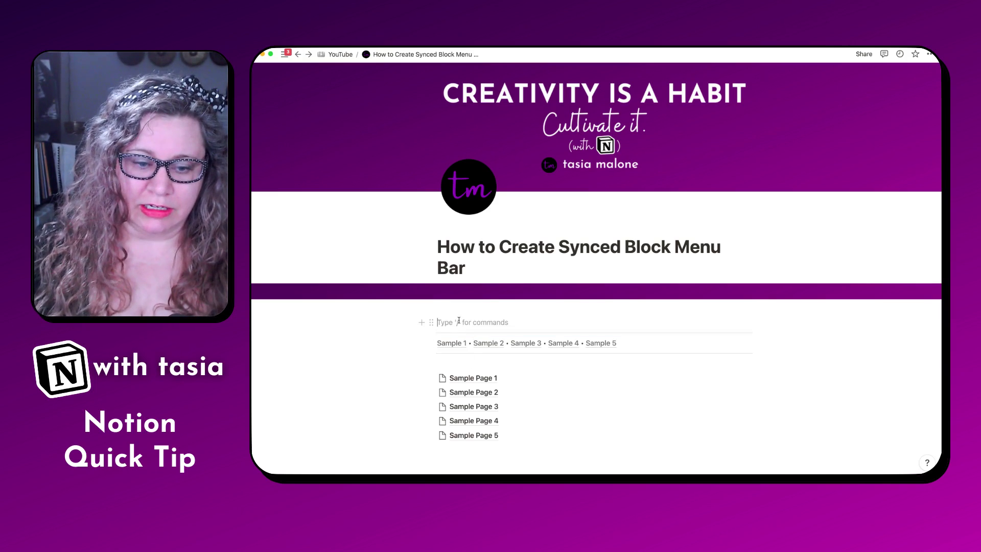
Create a synced block via /synced, move the Sample 1–5 links row into it, and delete the empty line.
type("/")
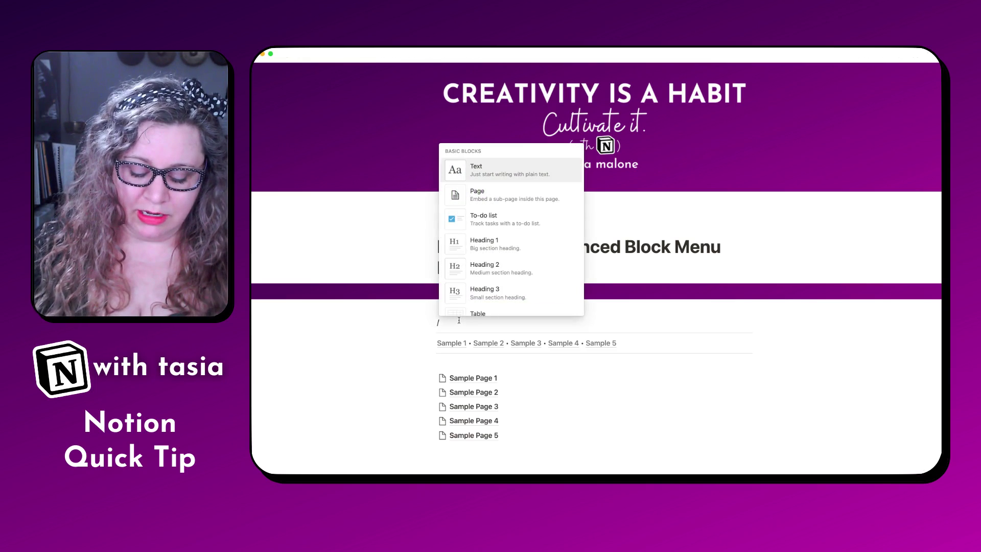
type("synced")
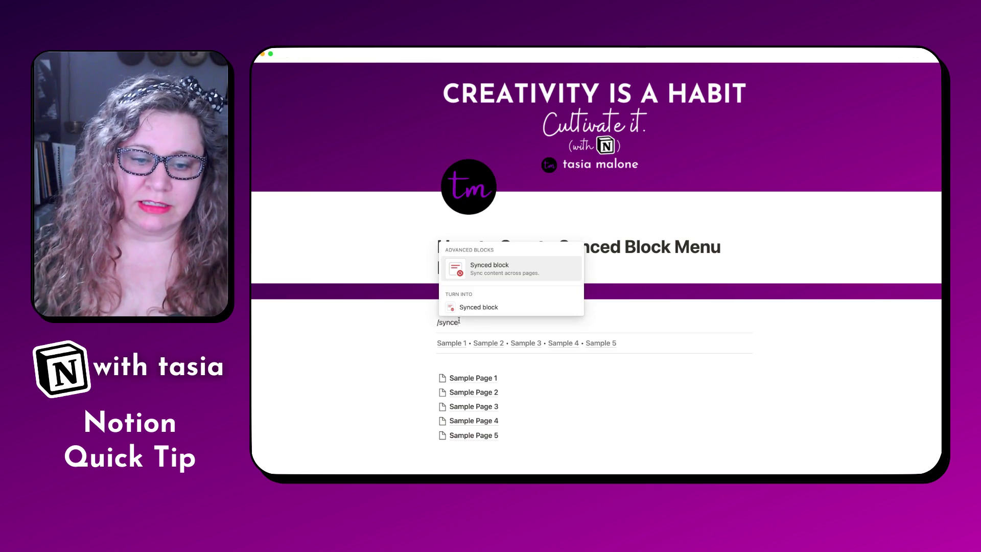
left_click(472, 274)
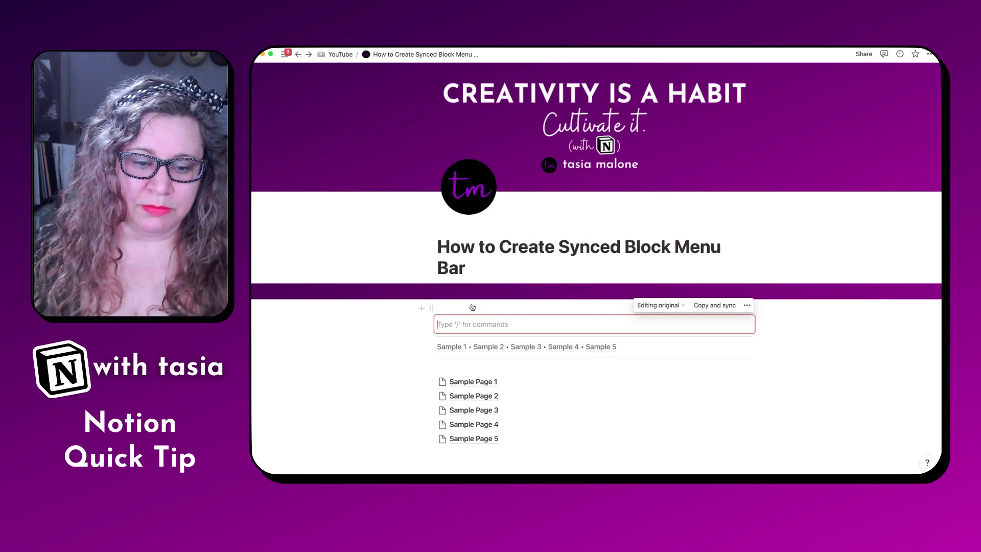
left_click_drag(413, 338, 444, 324)
left_click(470, 352)
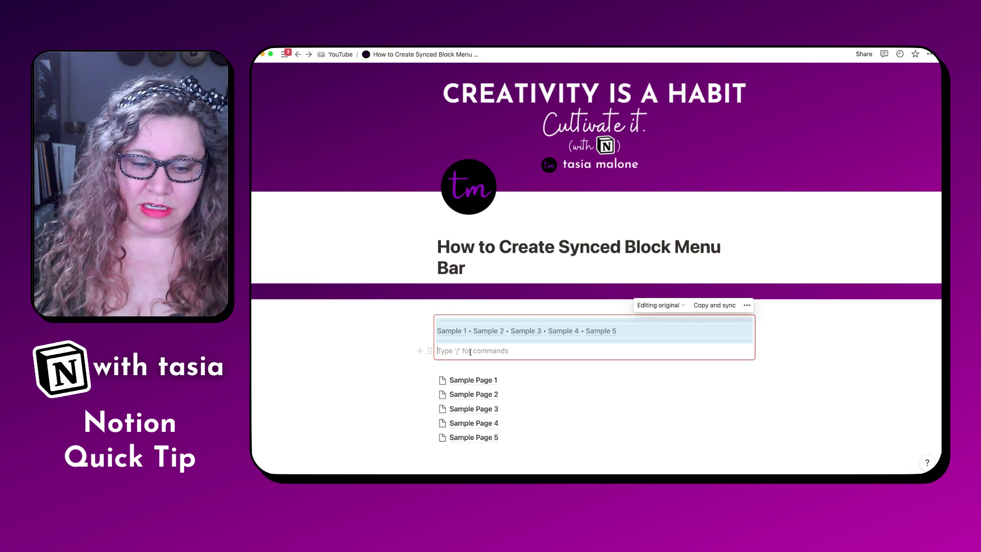
key("BackSpace")
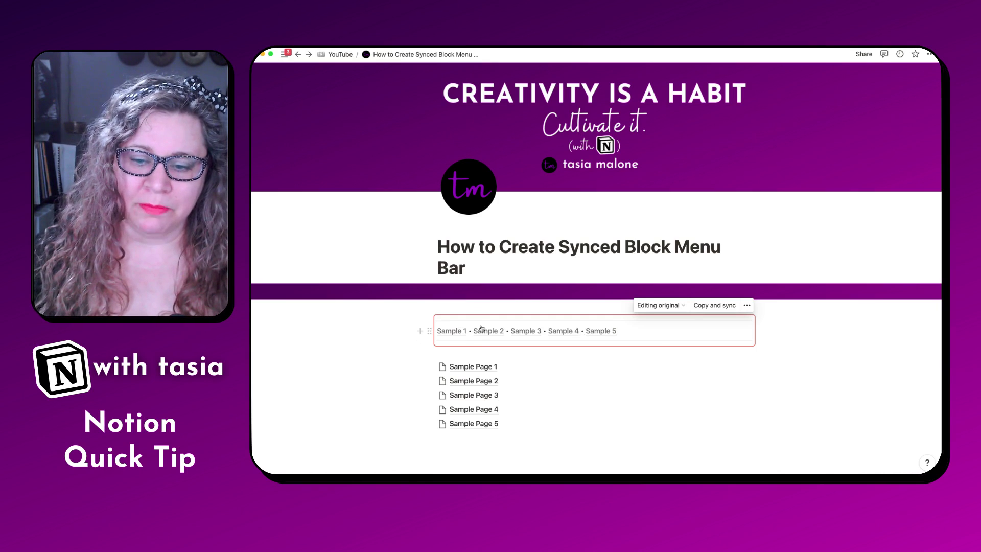
Copy the synced menu bar, paste it into empty Sample Page 1, and return to the main page.
left_click(709, 307)
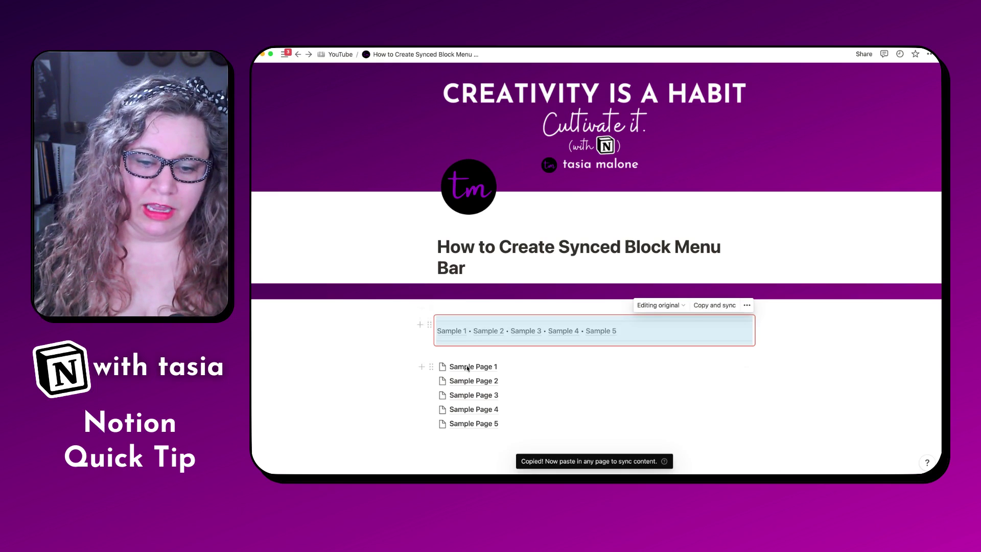
left_click(465, 368)
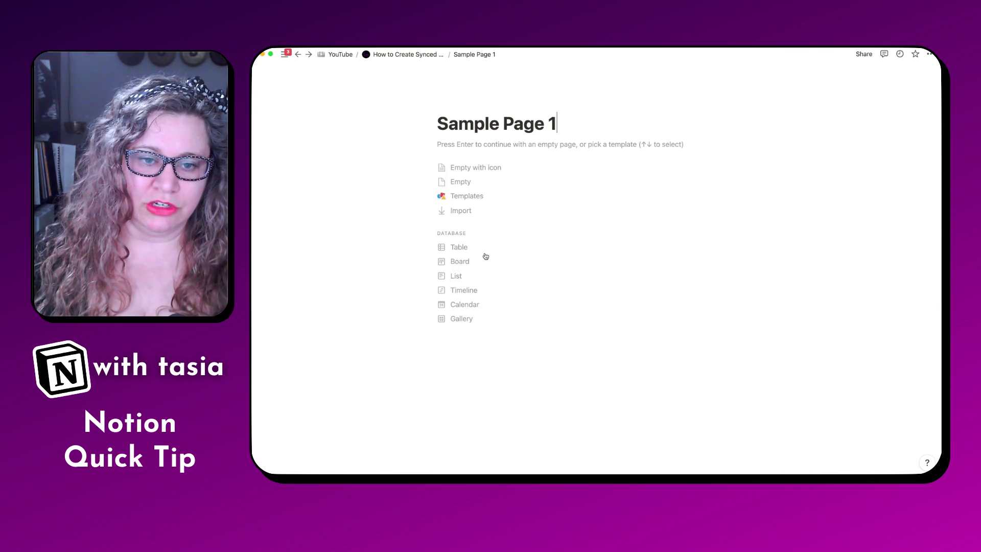
left_click(484, 183)
key("super+v")
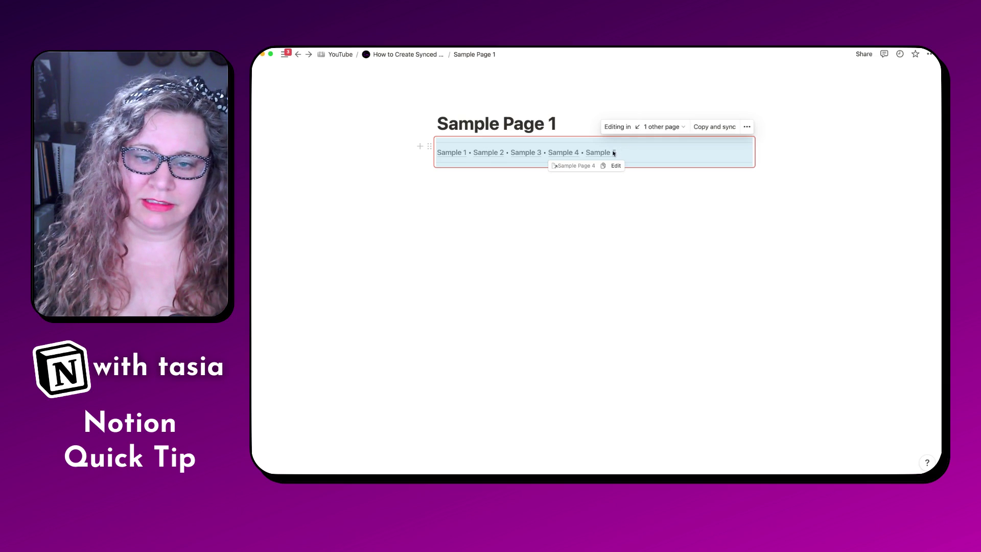
mouse_move(499, 151)
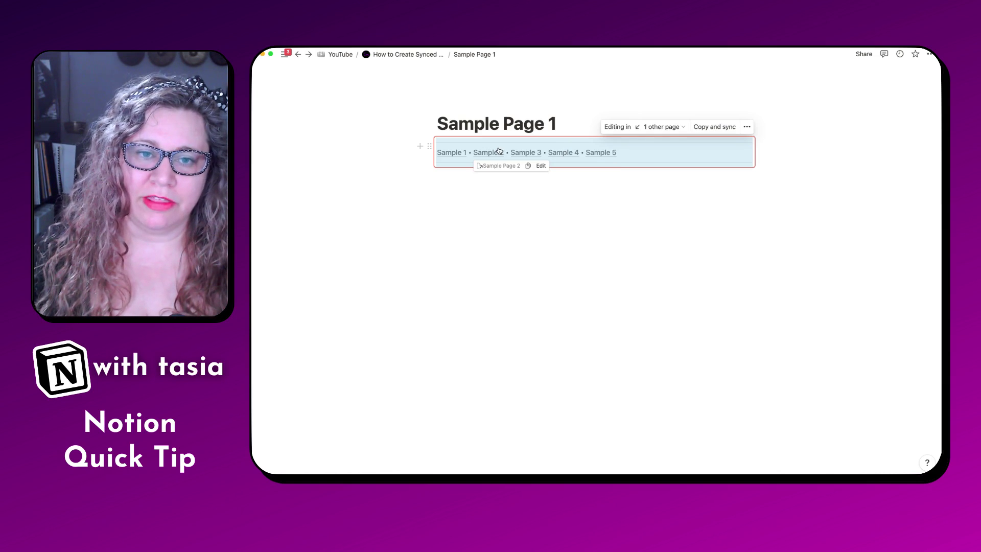
left_click(425, 55)
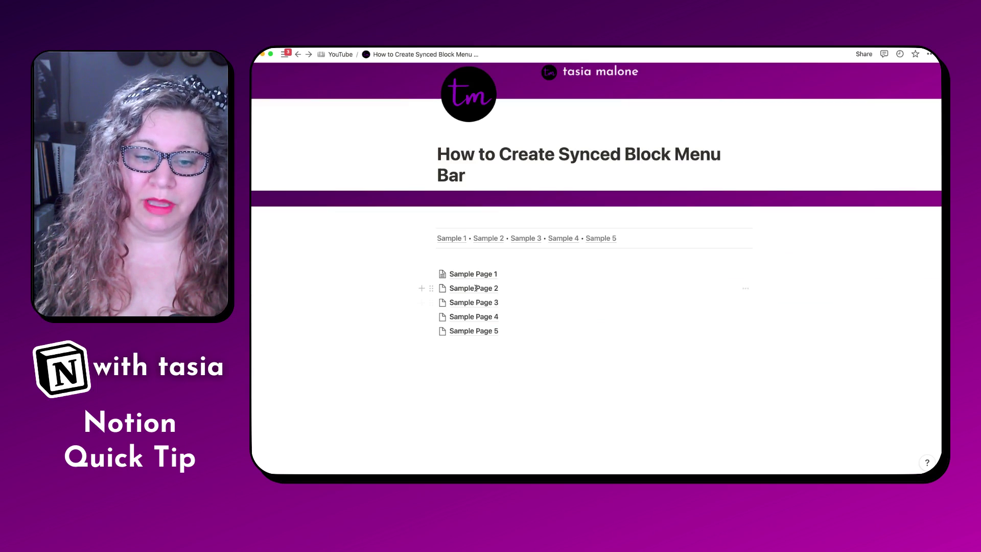
Paste the synced menu bar into Sample Page 2, started as an empty page.
left_click(508, 193)
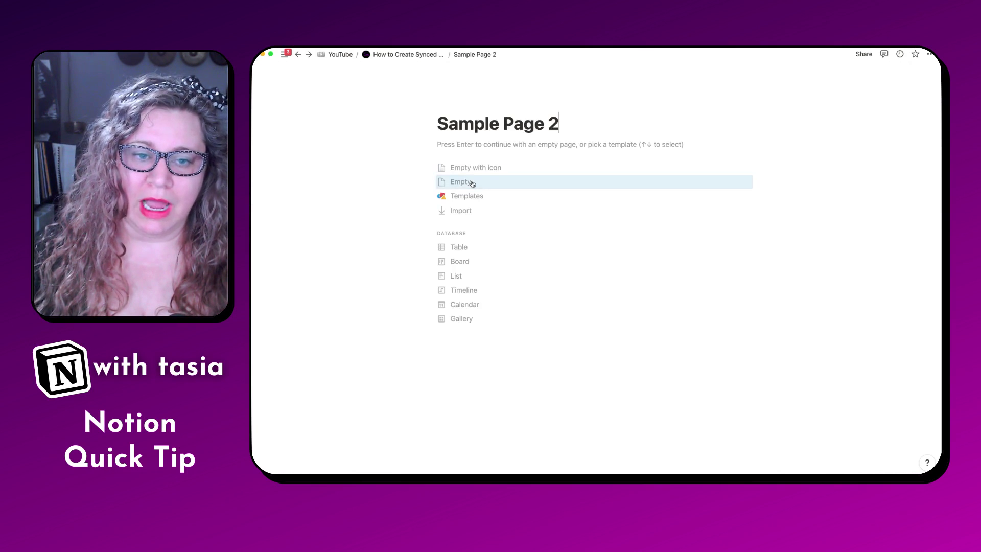
left_click(474, 183)
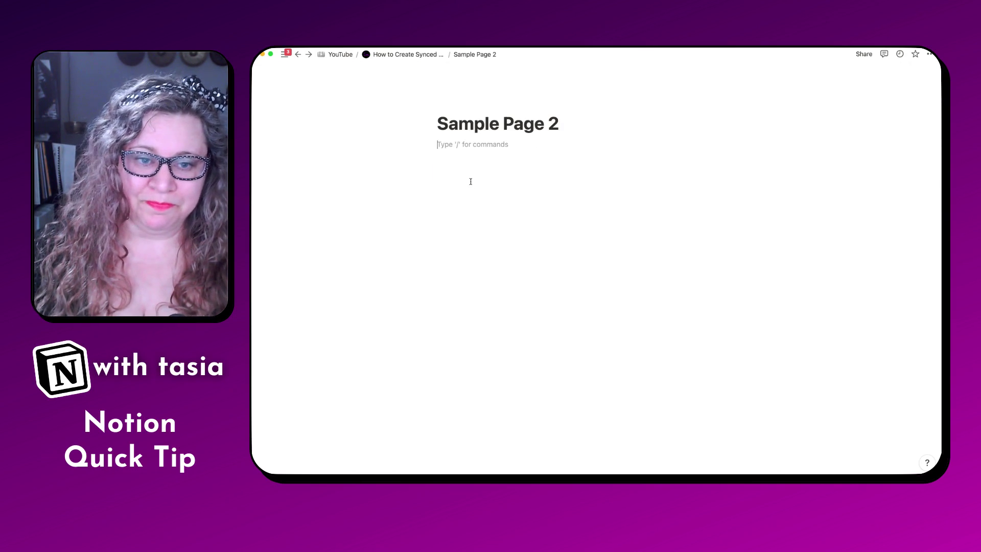
key("super+v")
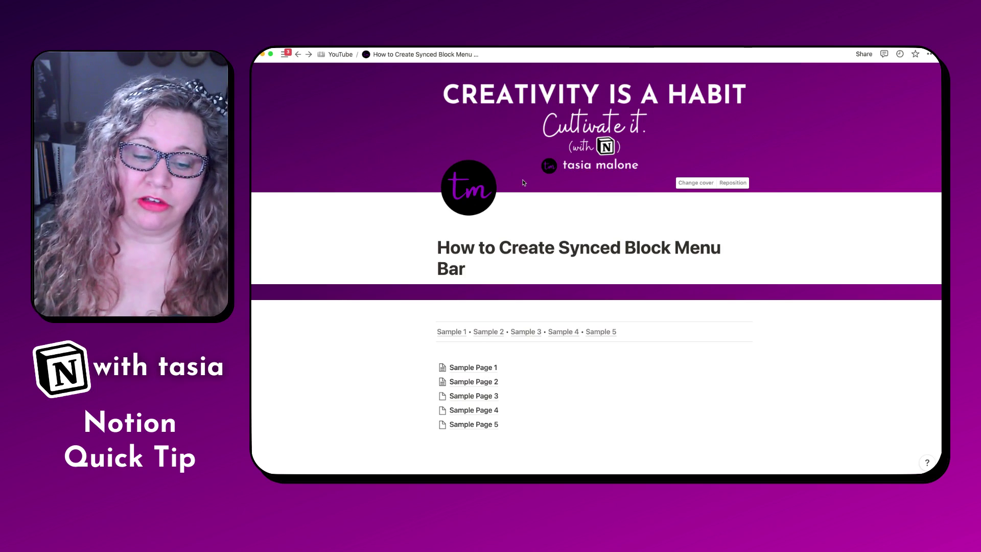
Add the synced menu bar to empty Sample Pages 3 and 4, then return to the parent page.
left_click(464, 396)
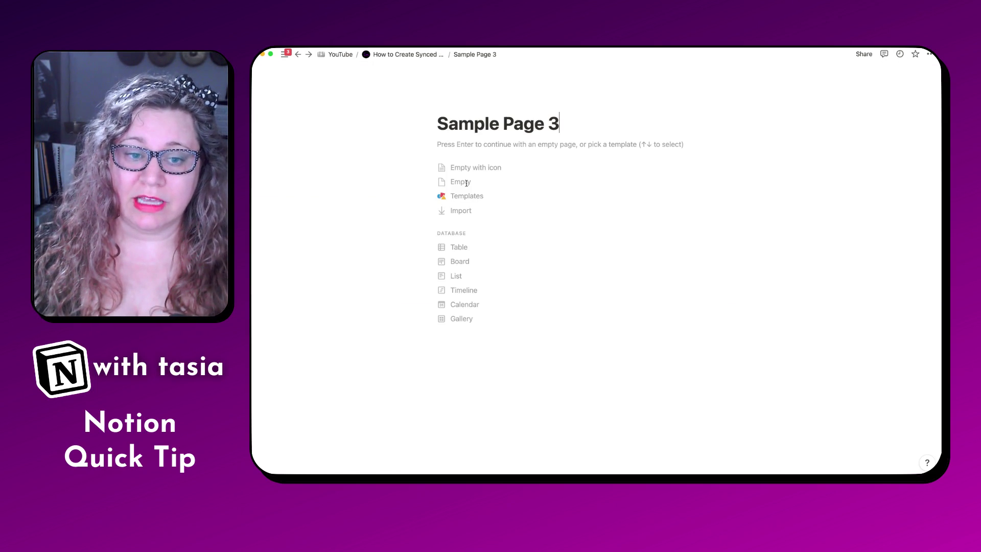
left_click(464, 182)
key("super+bracketleft")
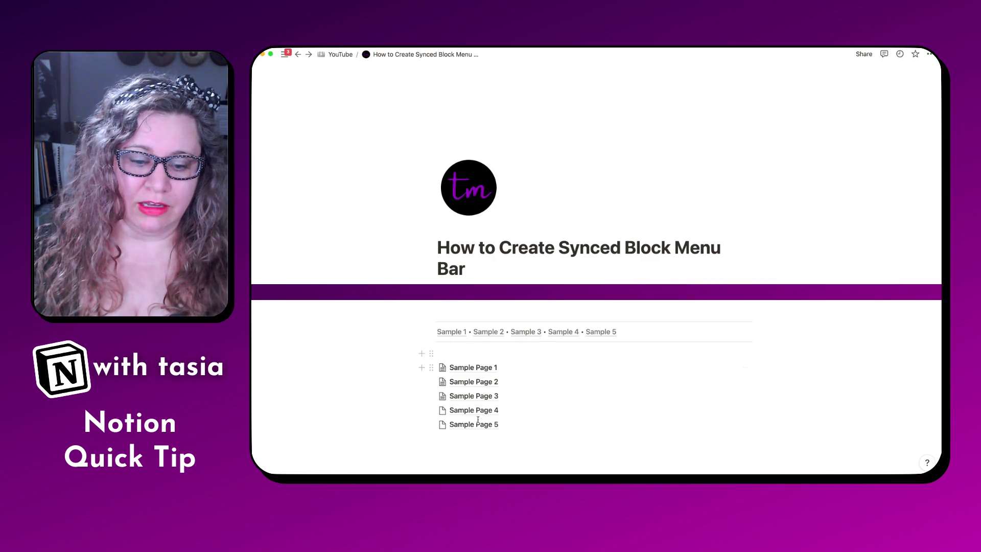
left_click(473, 410)
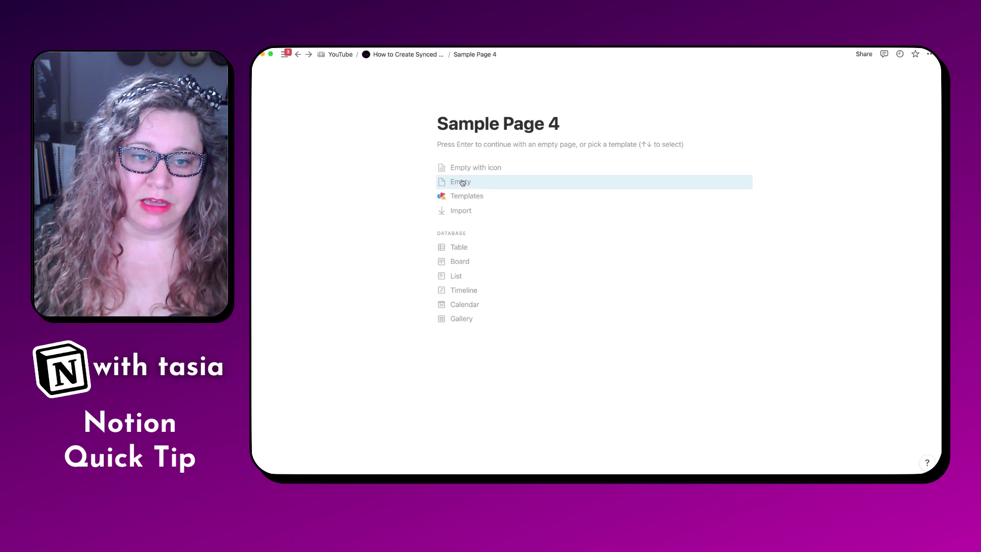
left_click(463, 182)
key("super+v")
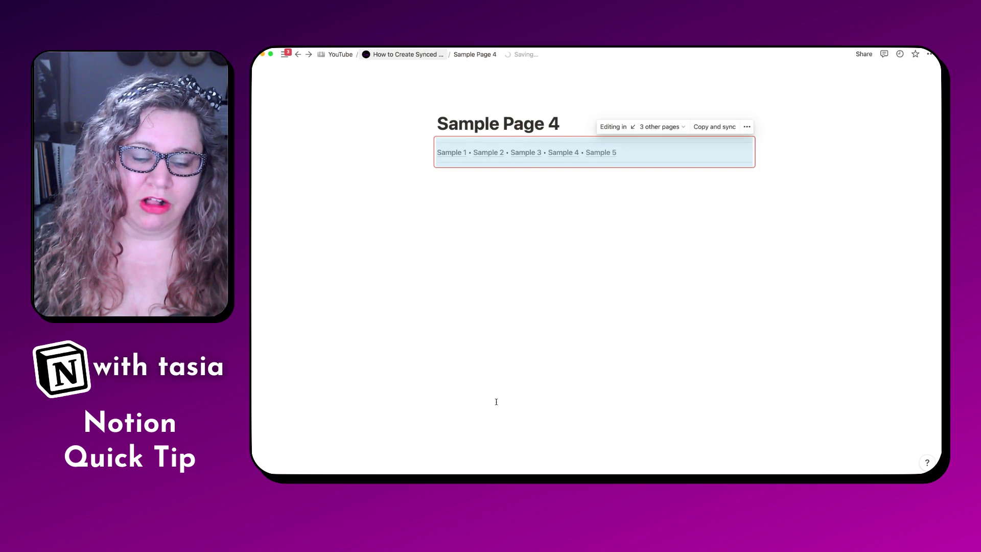
key("super+bracketleft")
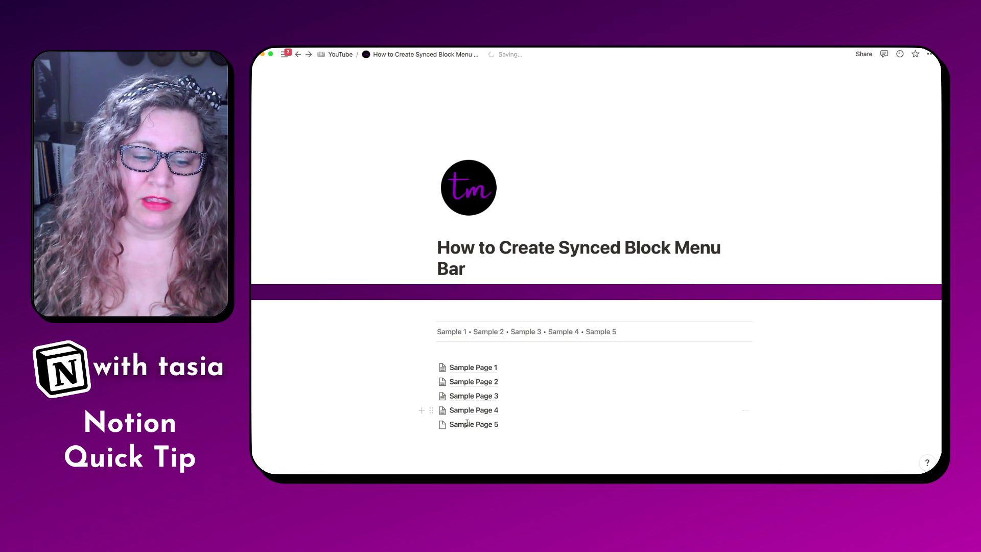
Paste the menu bar into Sample Page 5, append 'Add text it updates everywhere', then follow the Sample 1 link.
left_click(465, 424)
key("super+v")
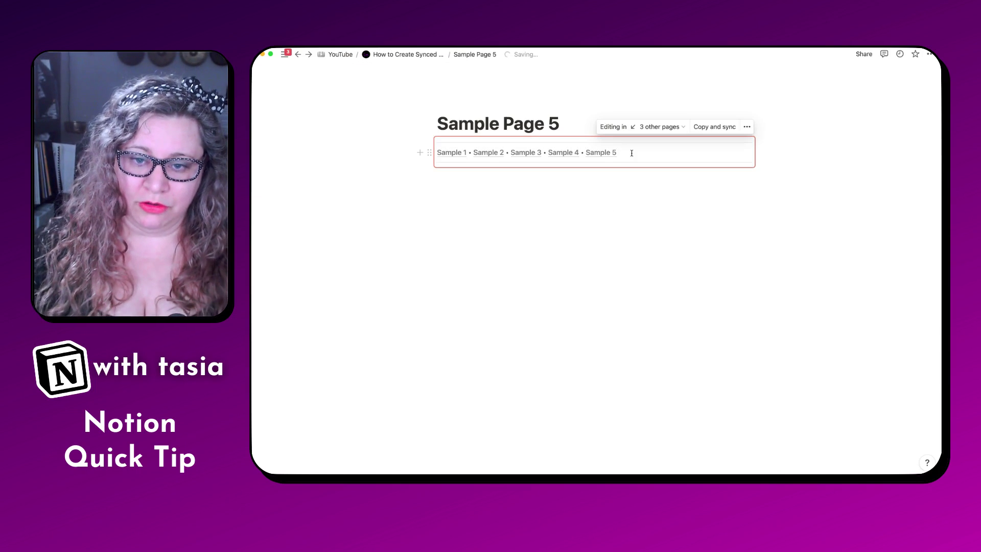
type("Add")
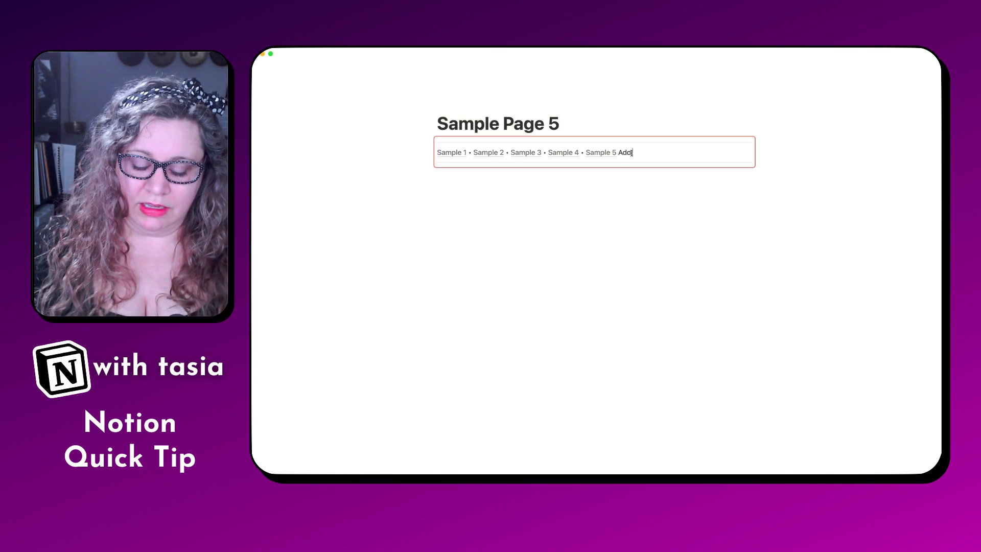
type(" text it upd")
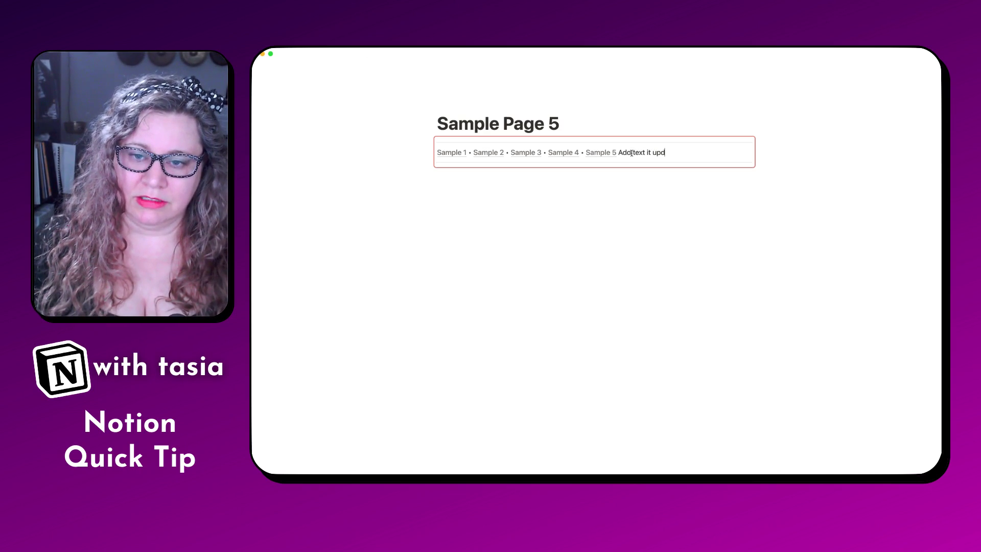
type("ates everywhere")
left_click(475, 162)
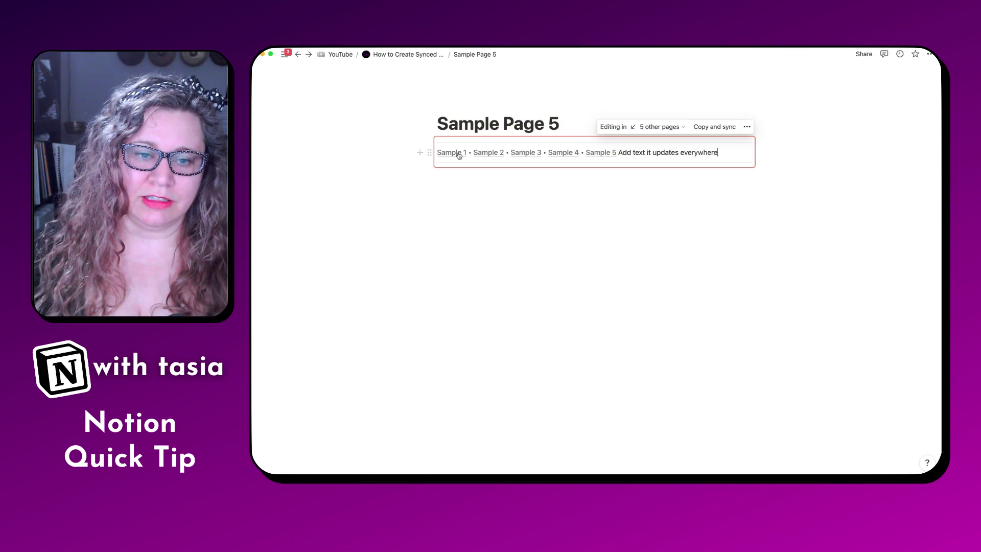
left_click(459, 155)
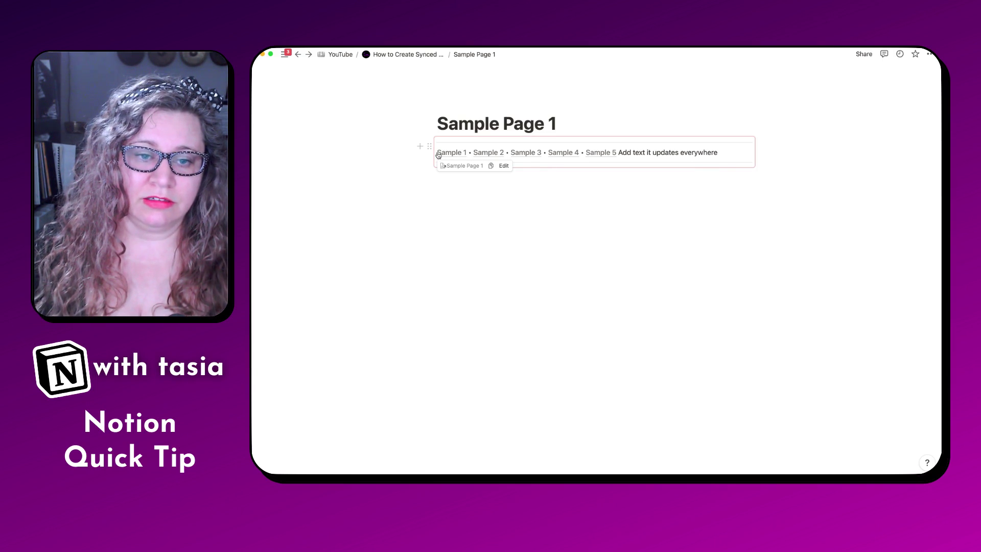
Insert 'HOME •' at the start of the synced menu bar, then go back to the parent page.
left_click(469, 155)
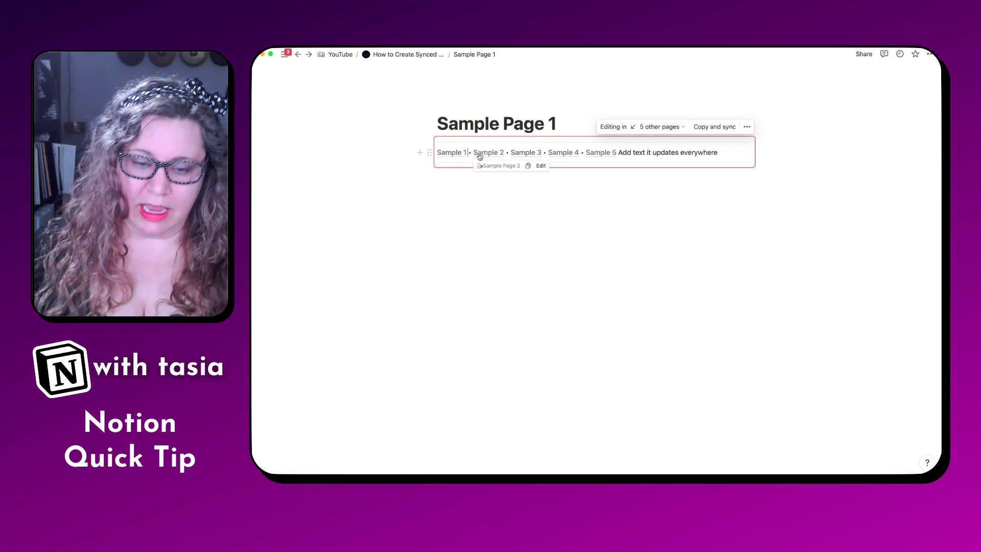
key("Left")
key("Left")
key("Left")
key("Left")
key("Left")
key("Left")
key("Left")
key("Left")
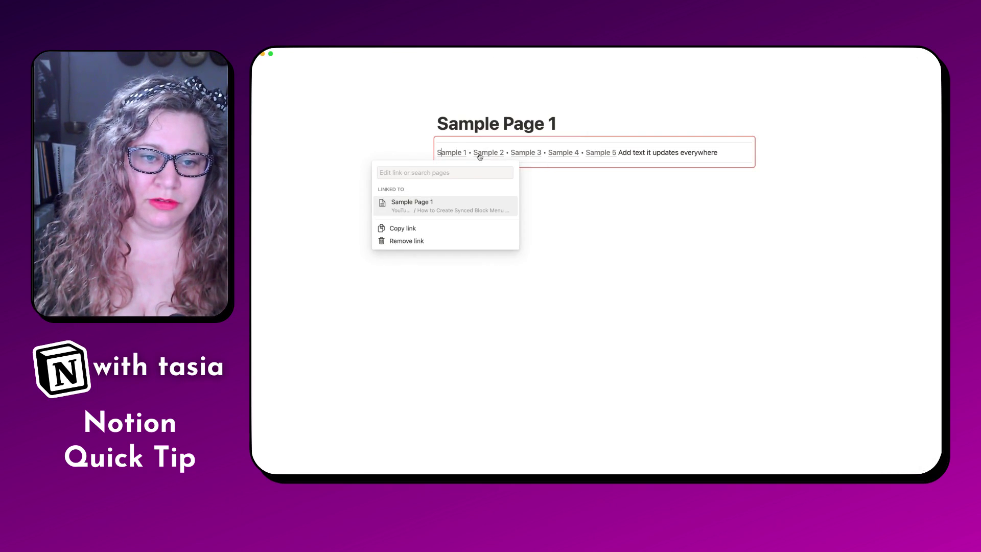
type("HOME ")
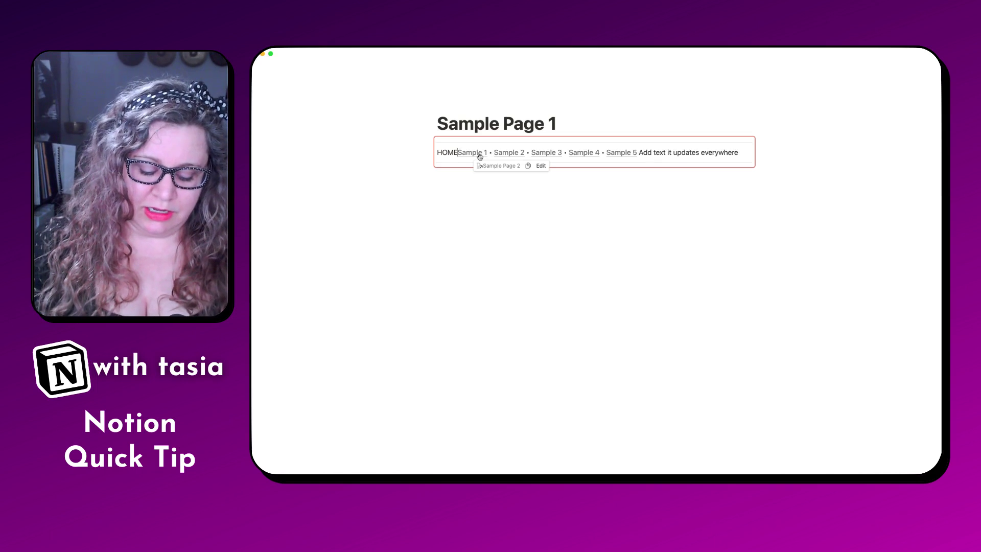
type("•")
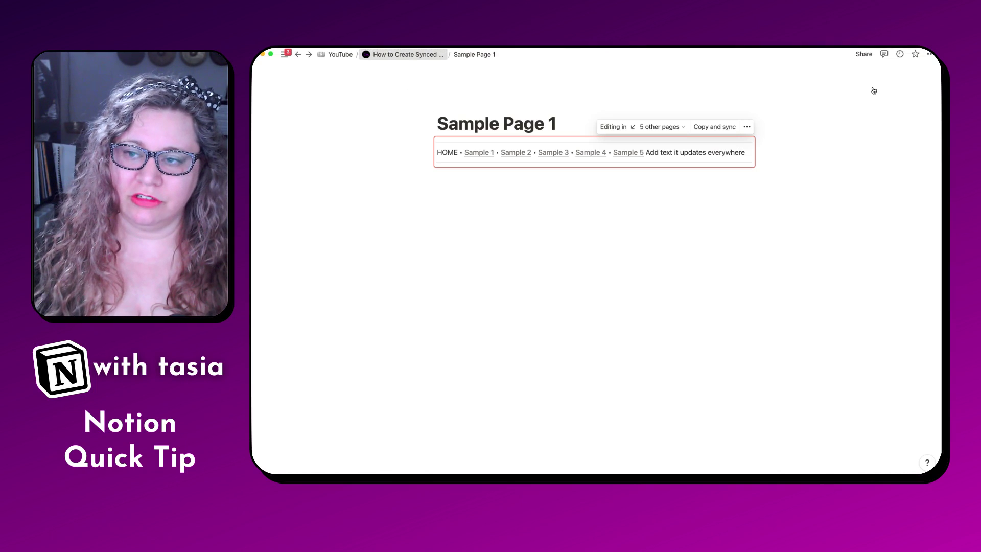
key("super+bracketleft")
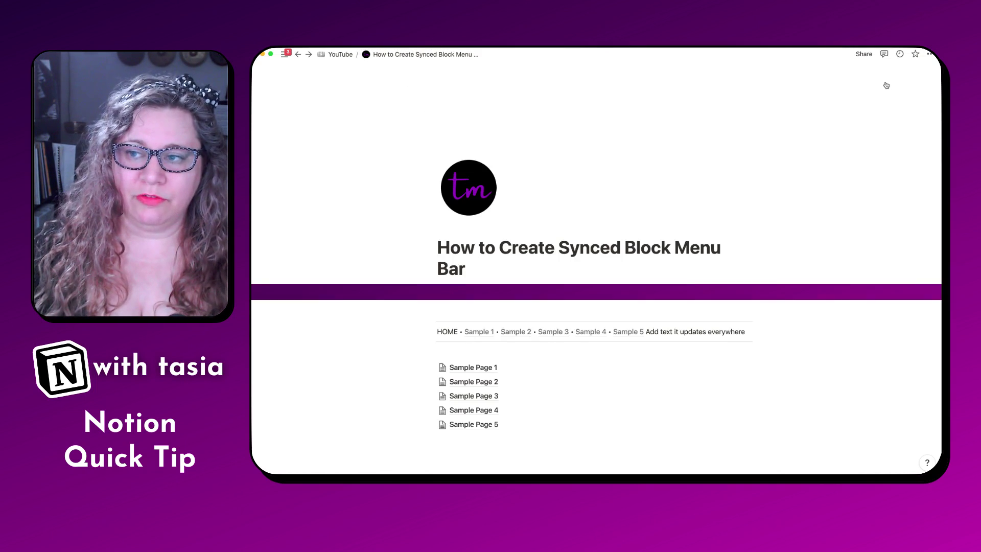
Link the word HOME to the How to Create Synced Block Menu Bar page using its copied link.
left_click(929, 54)
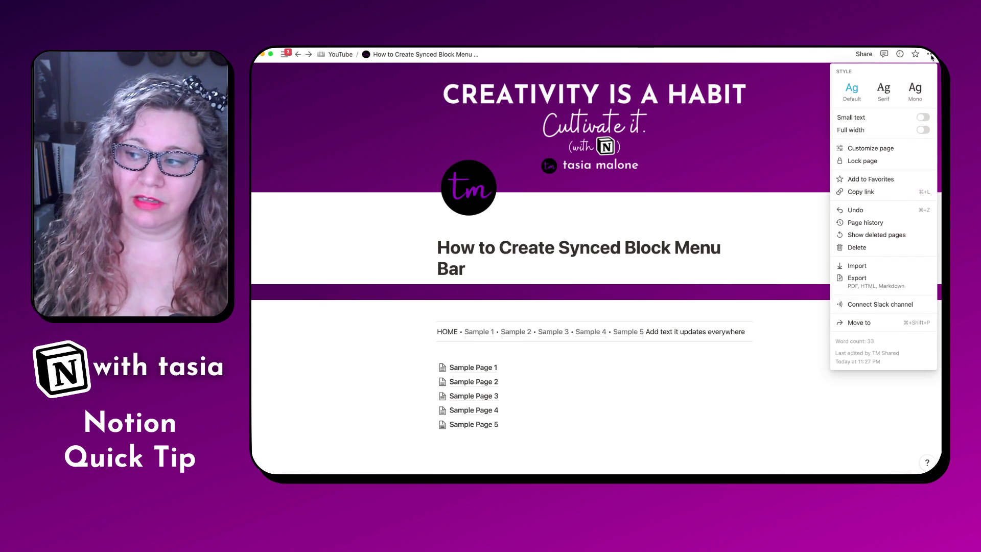
left_click(865, 193)
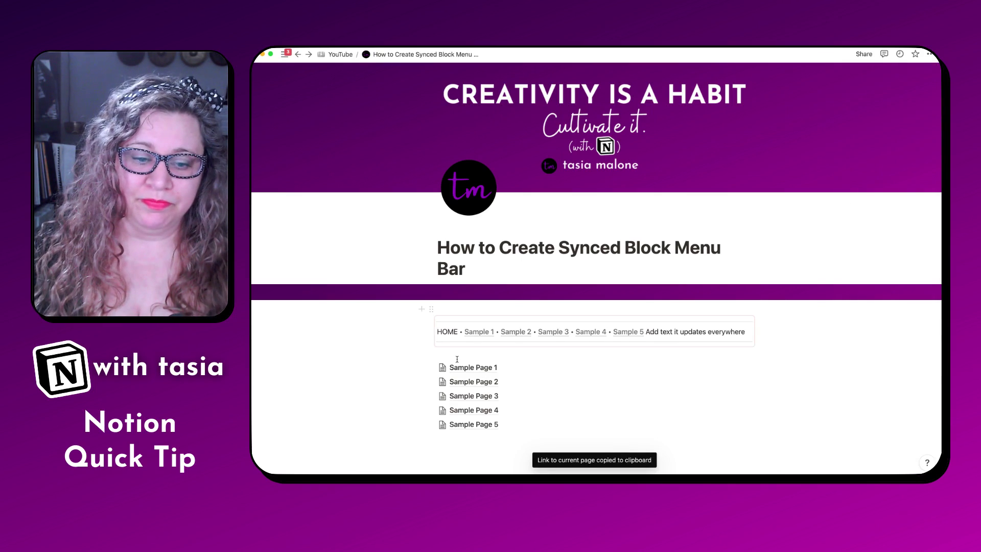
left_click_drag(438, 331, 459, 332)
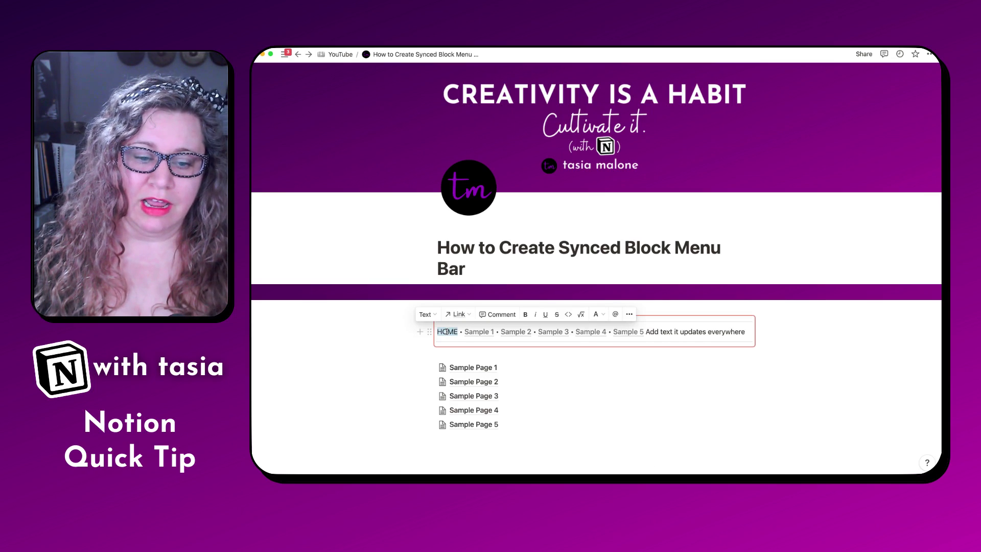
left_click(452, 315)
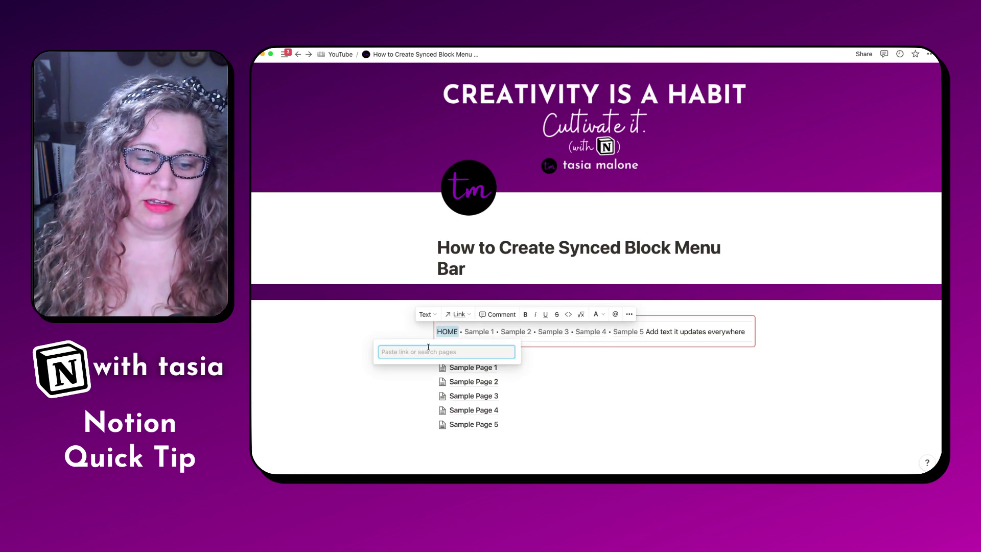
key("super+v")
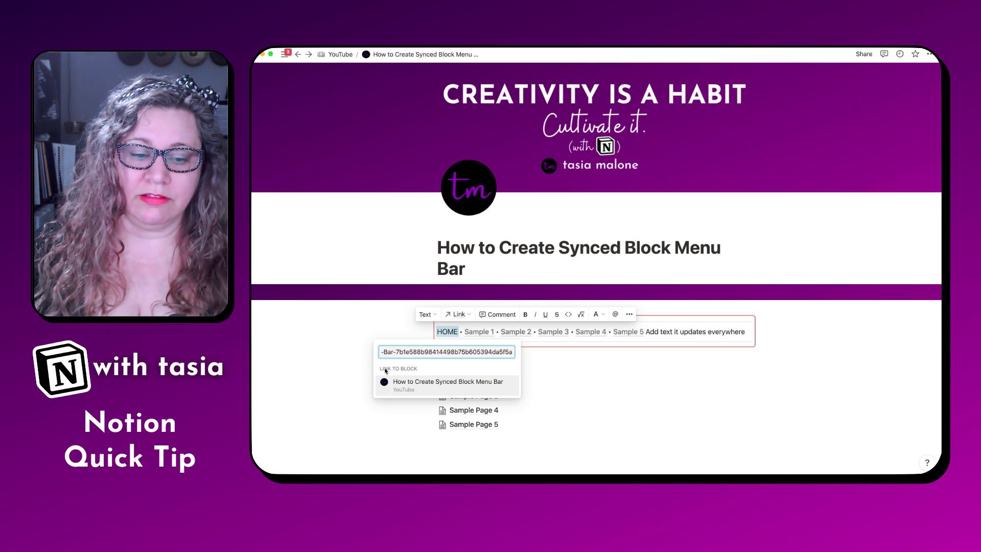
left_click(386, 386)
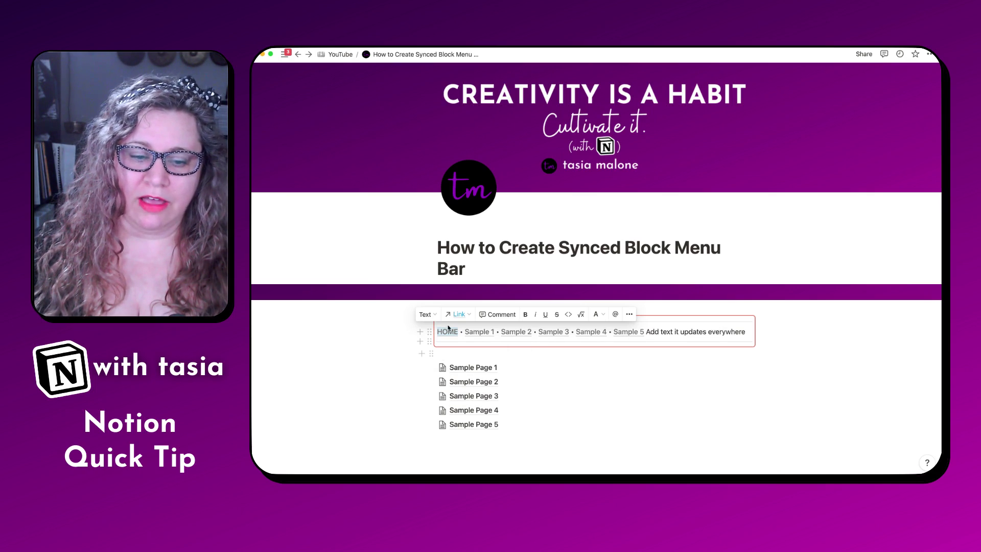
On Sample Page 2, follow the HOME link back to the parent page to test it.
left_click(470, 384)
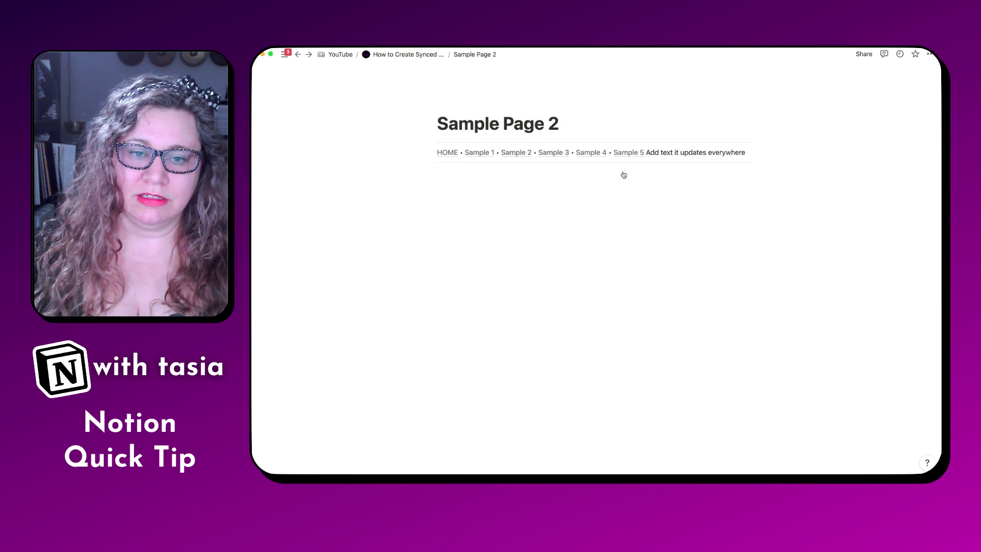
left_click(451, 153)
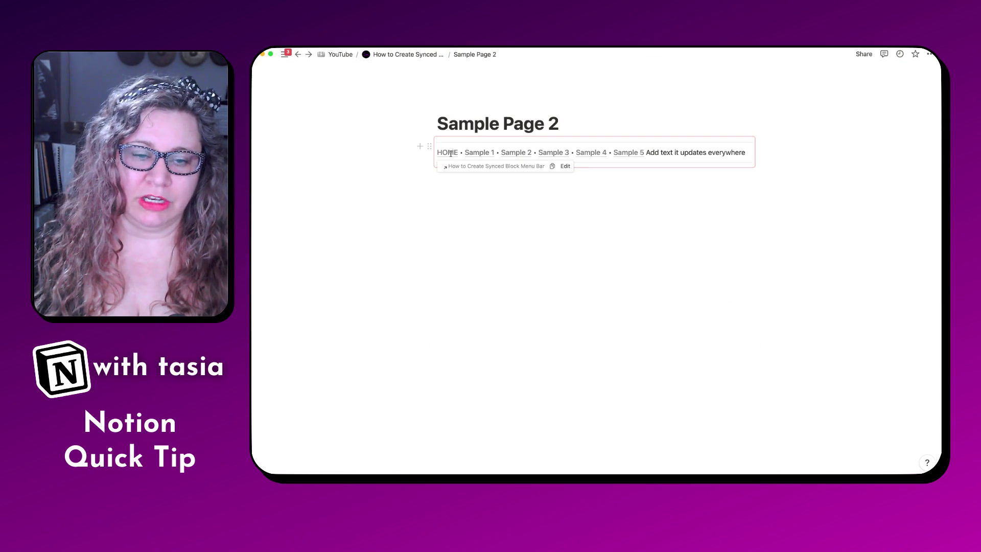
left_click(451, 154)
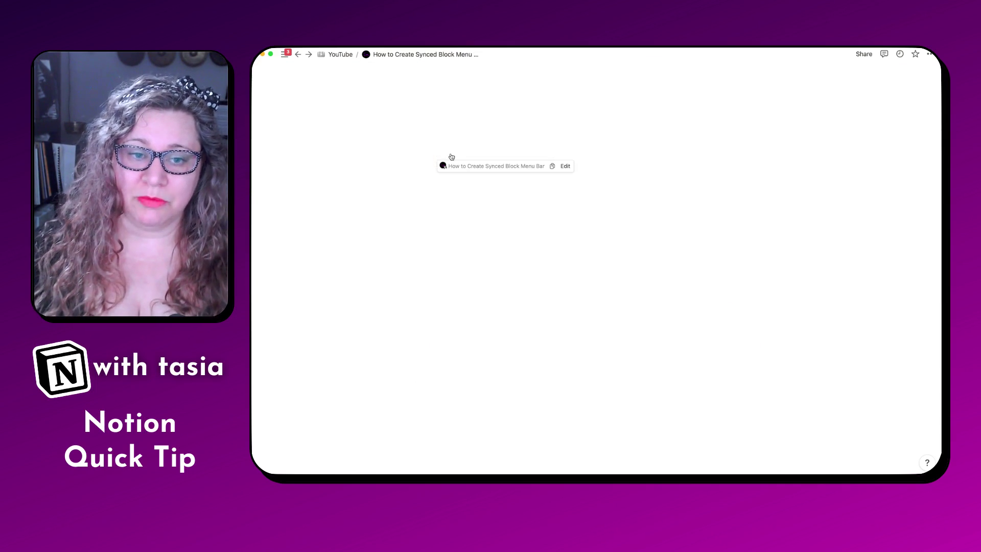